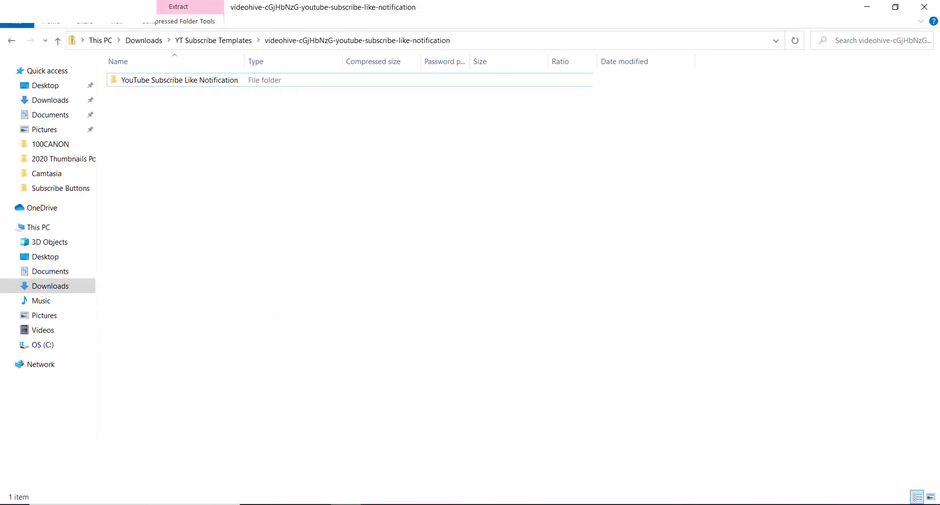
Step: Open the YouTube Subscribe Like Notification folder and bring up the context menu for SUBSCRIBE 5
{"action": "double_click", "coordinate": [161, 80]}
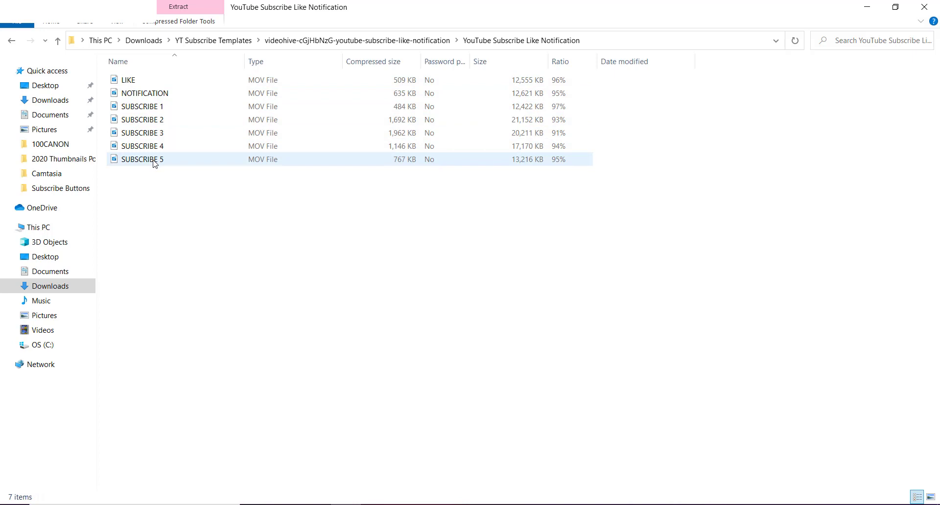
{"action": "left_click", "coordinate": [154, 163]}
{"action": "right_click", "coordinate": [152, 161]}
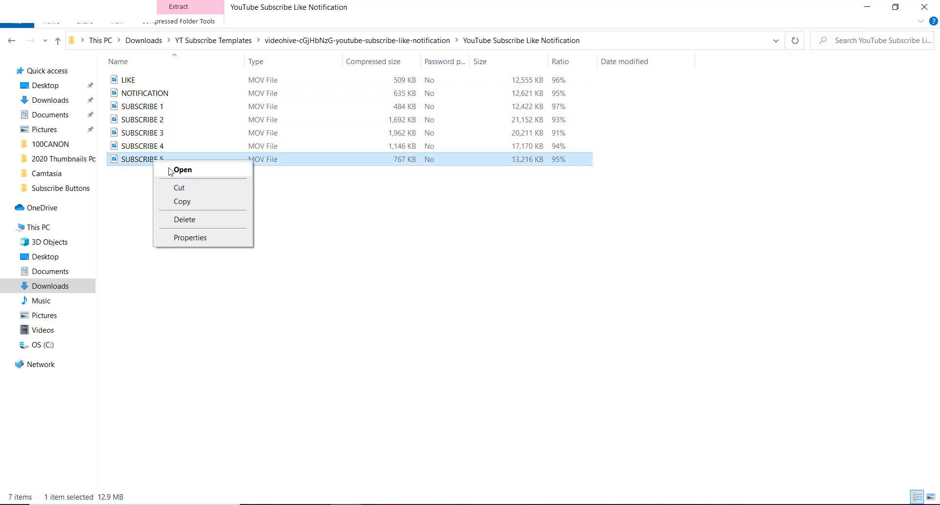
Step: Try opening SUBSCRIBE 5 in Movies & TV, then close the player after its Can't play error
{"action": "left_click", "coordinate": [171, 173]}
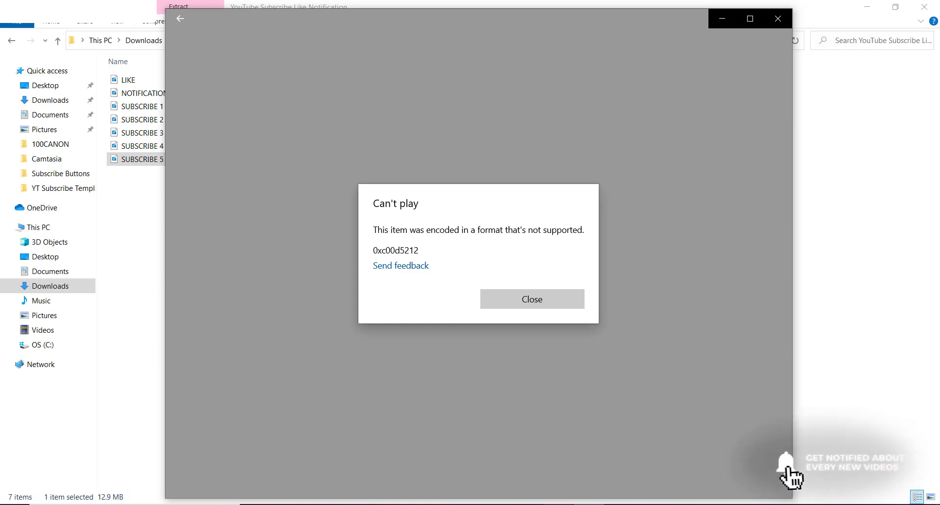
{"action": "left_click", "coordinate": [778, 18]}
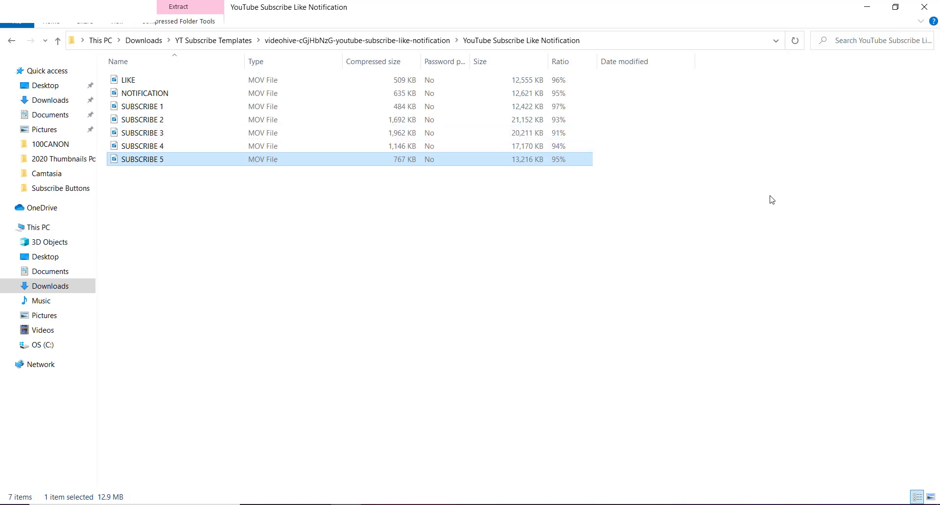
Step: Minimize File Explorer and bring up zamzar.com, scrolled down to its Add Files section
{"action": "left_click", "coordinate": [868, 7]}
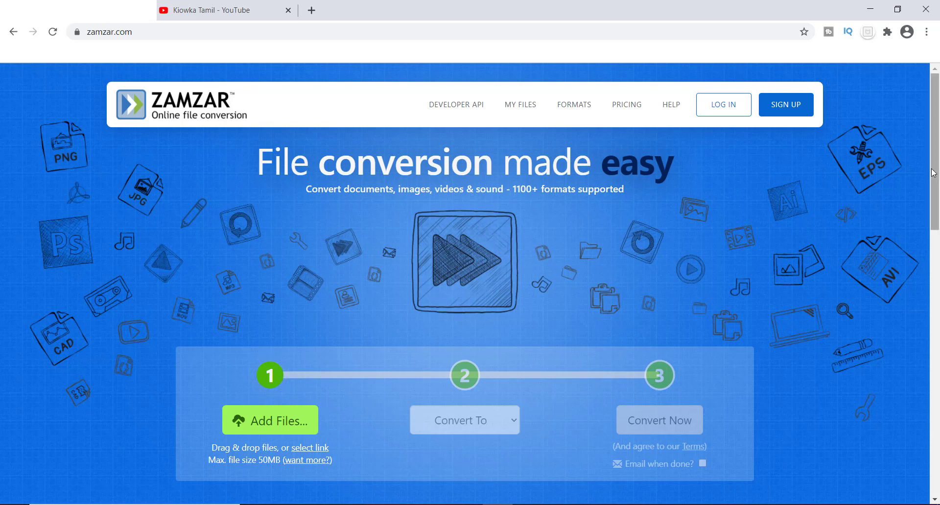
{"action": "scroll", "coordinate": [932, 210], "scroll_direction": "down", "scroll_amount": 3}
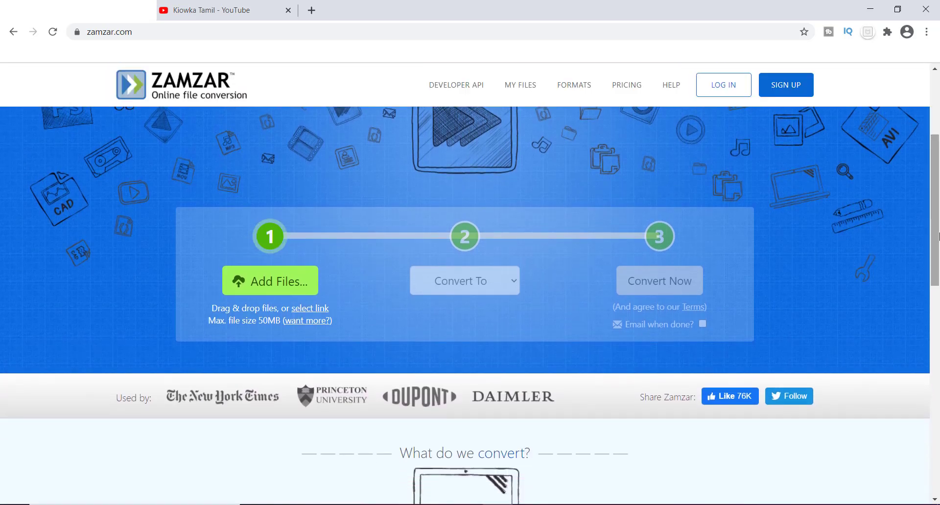
Step: Upload SUBSCRIBE 5.mov from the Desktop folder to Zamzar's files-to-convert list
{"action": "left_click", "coordinate": [274, 281]}
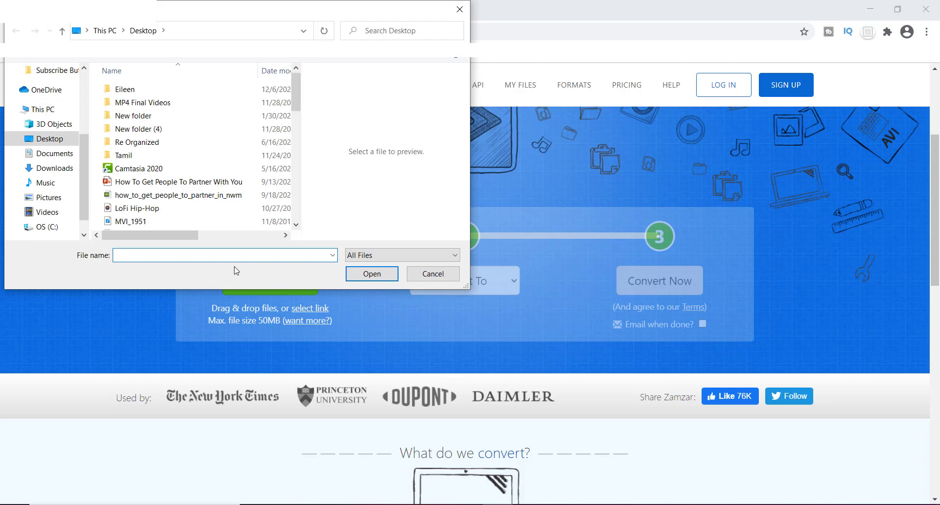
{"action": "left_click_drag", "start_coordinate": [290, 104], "coordinate": [298, 225]}
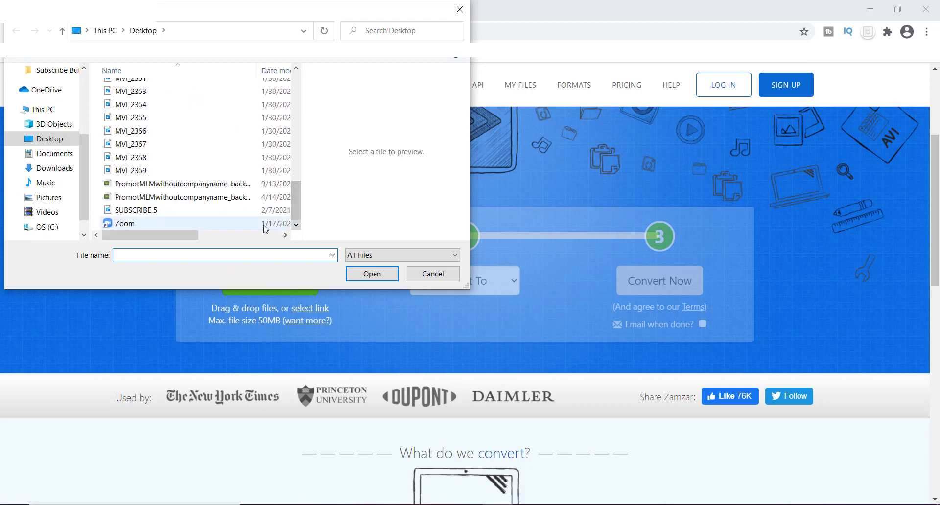
{"action": "left_click", "coordinate": [173, 211]}
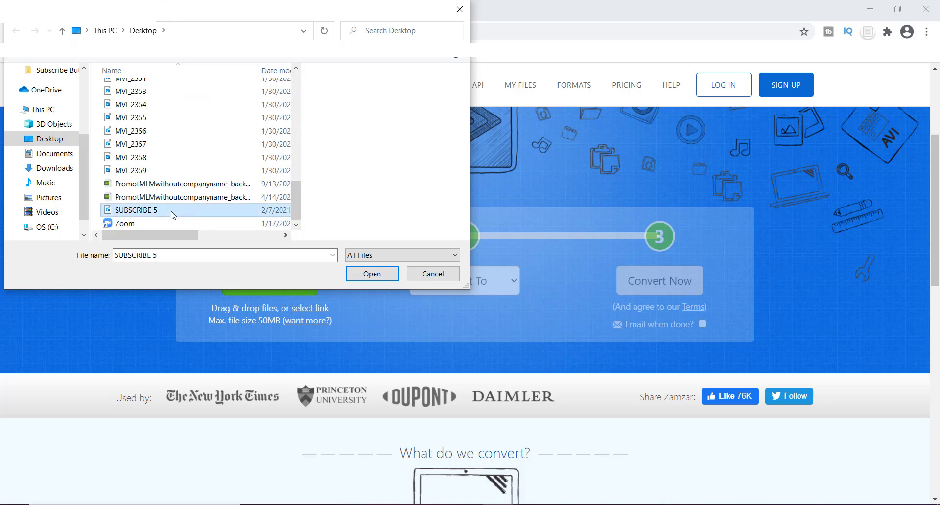
{"action": "left_click", "coordinate": [368, 276]}
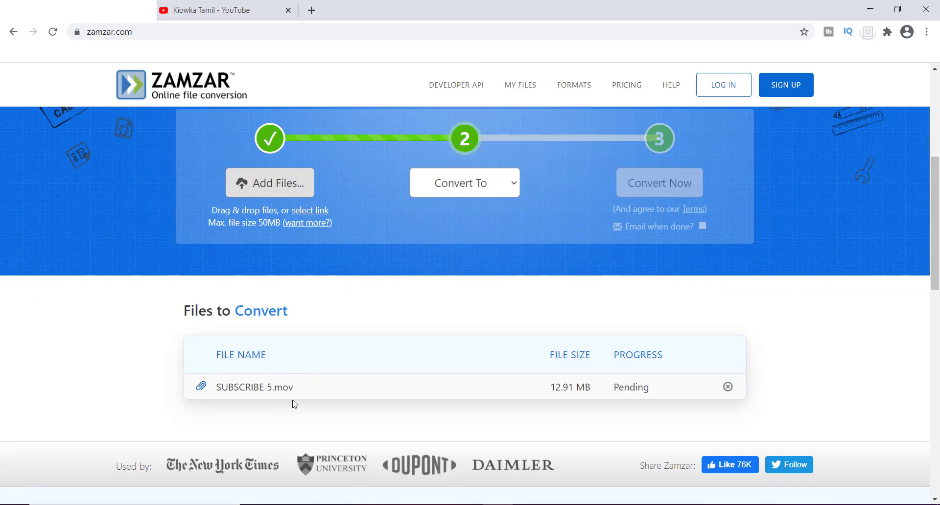
Step: Choose mp4 under Video Formats as the Convert To format
{"action": "left_click", "coordinate": [515, 187]}
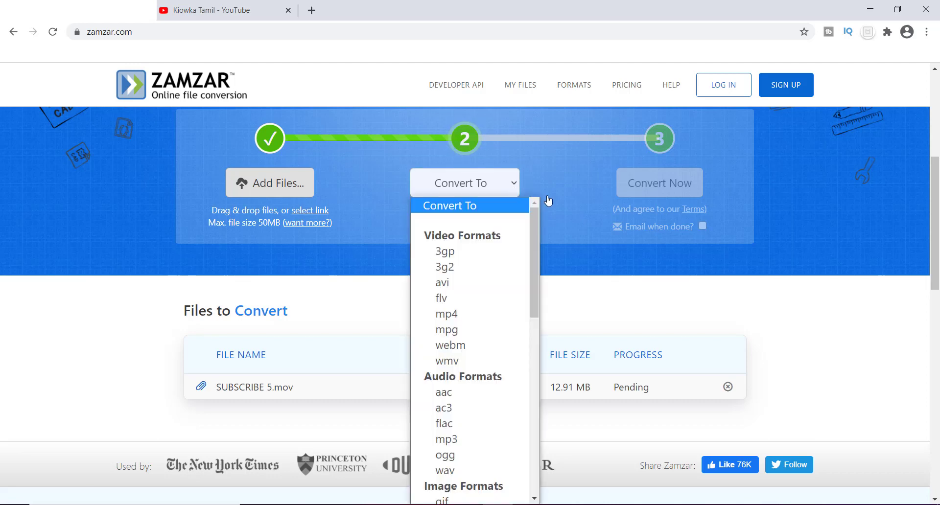
{"action": "left_click_drag", "start_coordinate": [535, 215], "coordinate": [535, 238]}
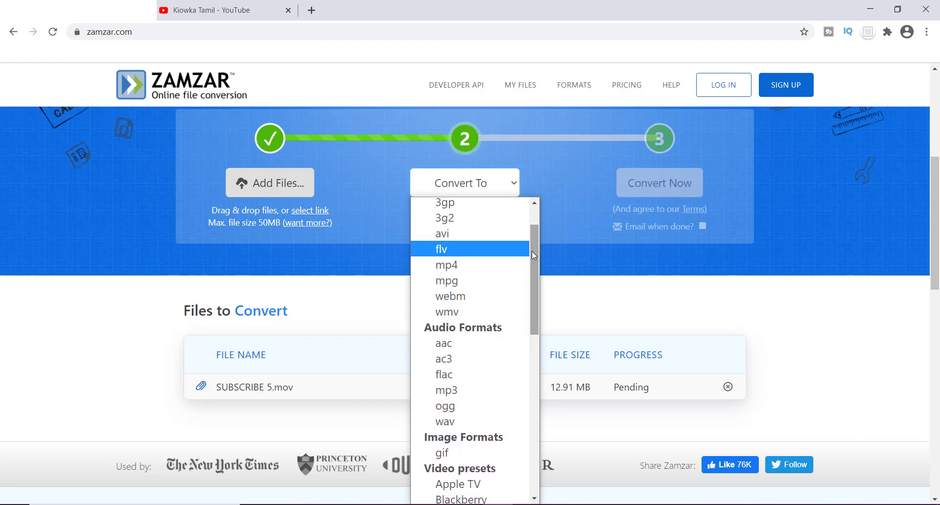
{"action": "mouse_move", "coordinate": [532, 251]}
{"action": "left_mouse_down"}
{"action": "mouse_move", "coordinate": [540, 422]}
{"action": "mouse_move", "coordinate": [538, 230]}
{"action": "left_mouse_up"}
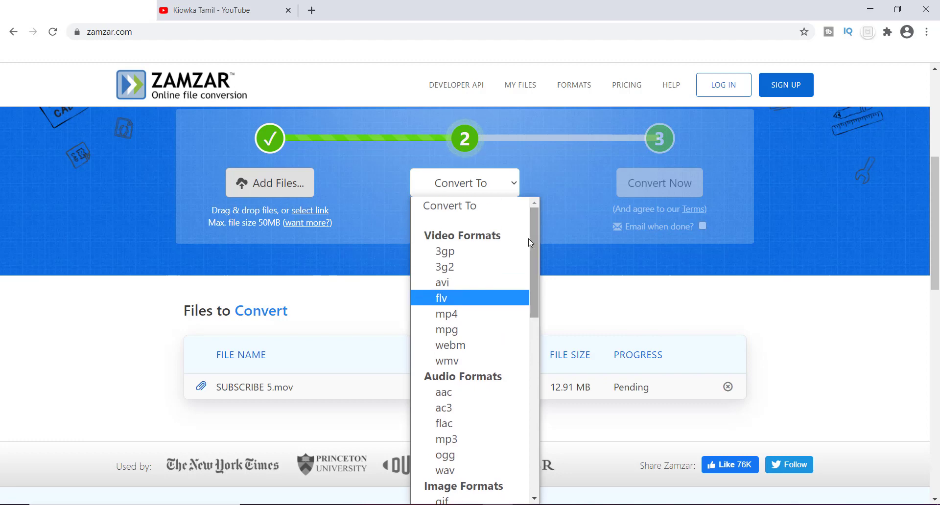
{"action": "left_click", "coordinate": [459, 321]}
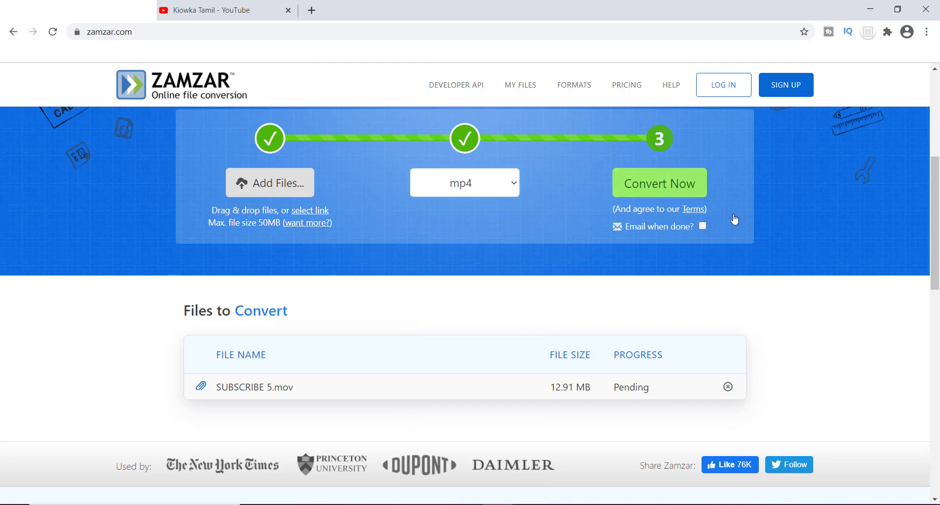
Step: Convert the clip and download the resulting SUBSCRIBE 5.mp4 from the All Done! page
{"action": "left_click", "coordinate": [674, 186]}
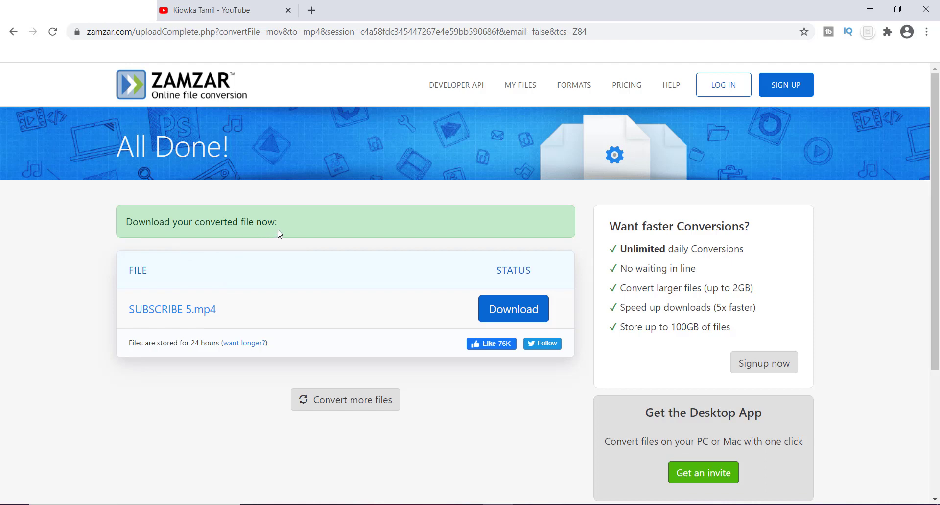
{"action": "left_click", "coordinate": [510, 308]}
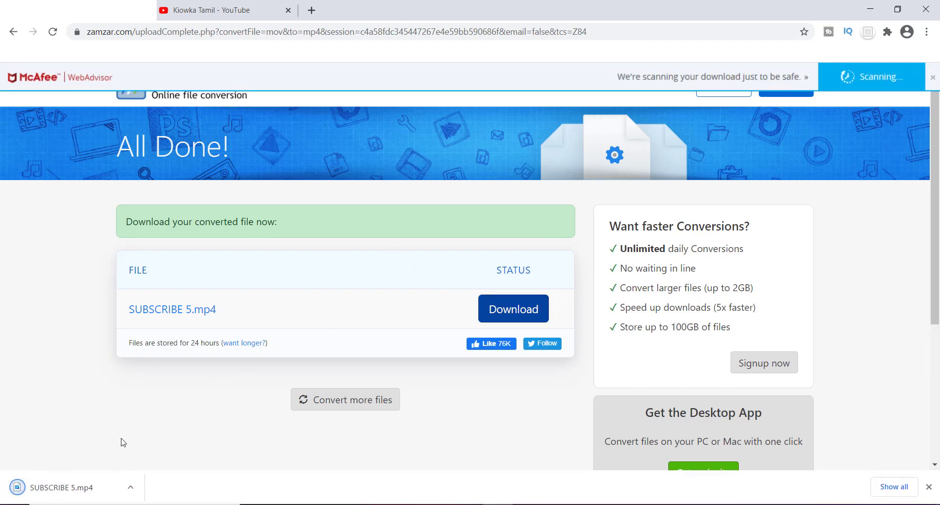
Step: Open the downloaded SUBSCRIBE 5.mp4 in Movies & TV, play it, then minimize the player
{"action": "left_click", "coordinate": [130, 488]}
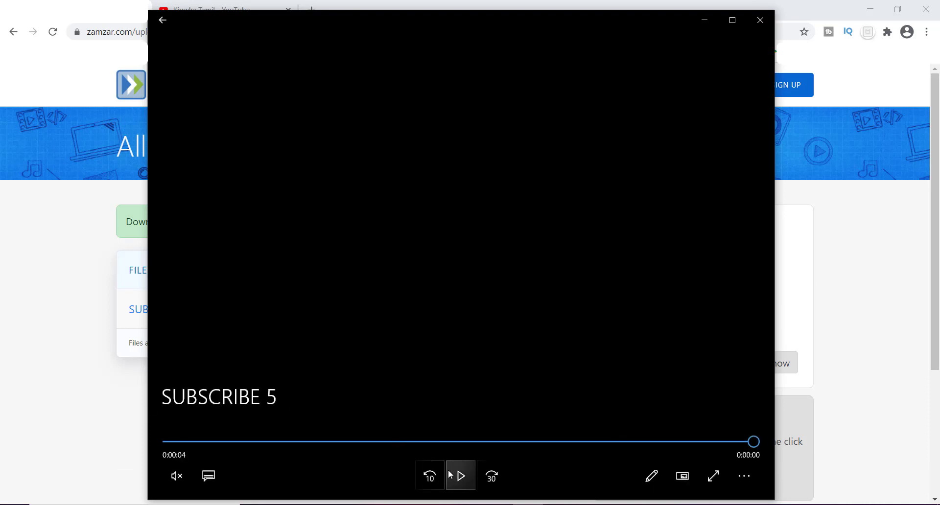
{"action": "left_click", "coordinate": [460, 476]}
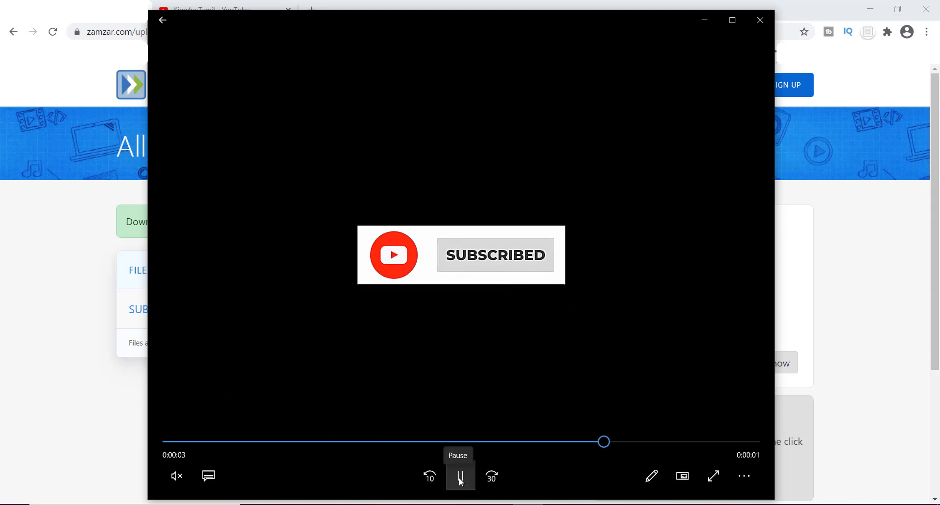
{"action": "left_click", "coordinate": [705, 20]}
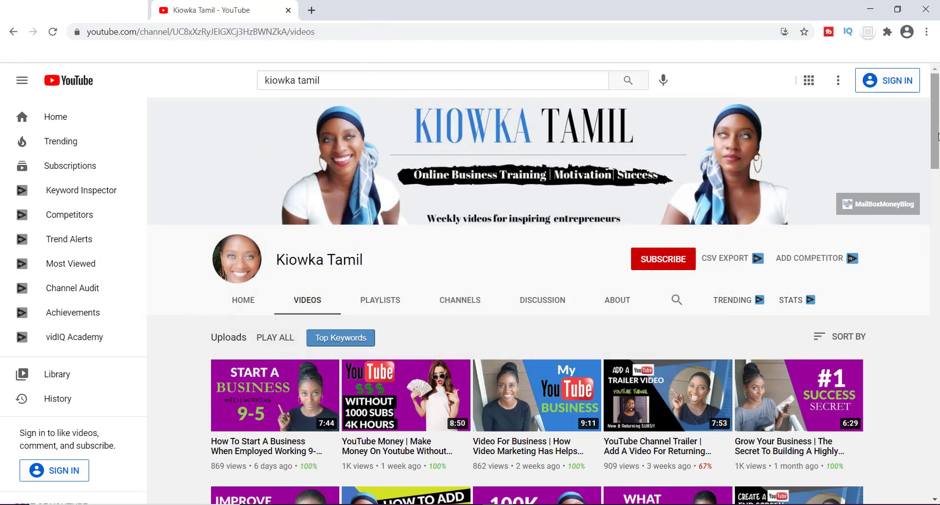
{"action": "left_click_drag", "start_coordinate": [938, 136], "coordinate": [938, 211]}
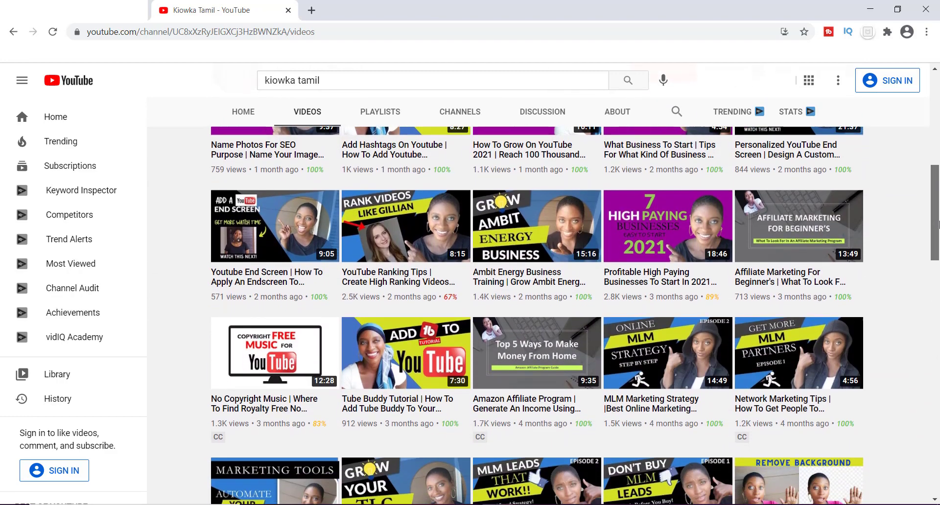
{"action": "mouse_move", "coordinate": [938, 211]}
{"action": "left_mouse_down"}
{"action": "mouse_move", "coordinate": [938, 229]}
{"action": "mouse_move", "coordinate": [939, 129]}
{"action": "left_mouse_up"}
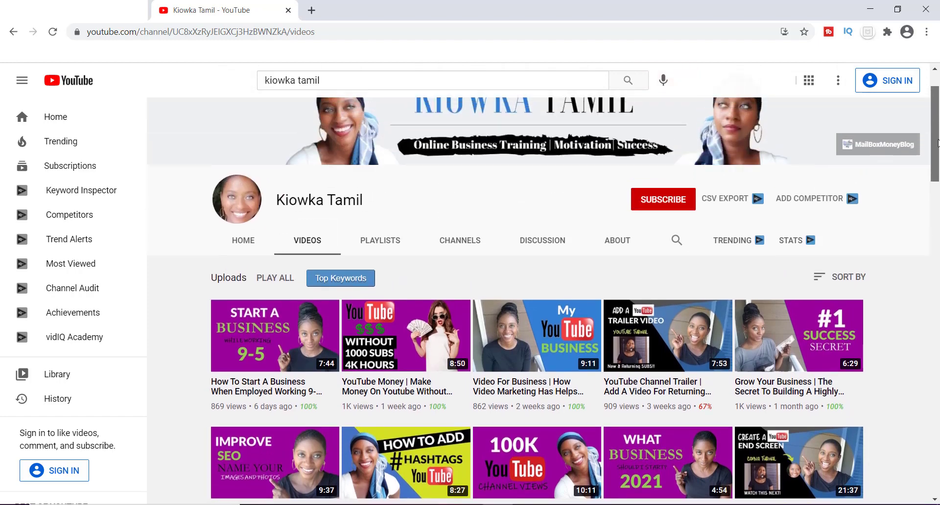